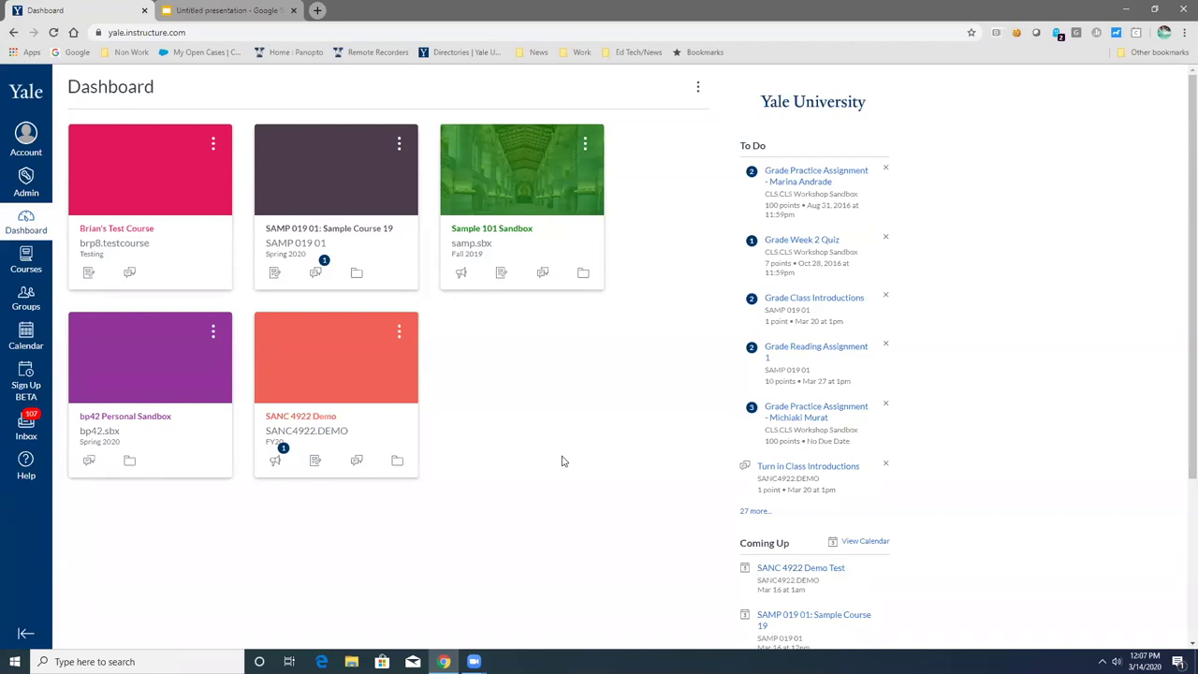
Open the SAMP 019 01 course and its Media Library listing three recordings.
{"action": "left_click", "coordinate": [309, 239]}
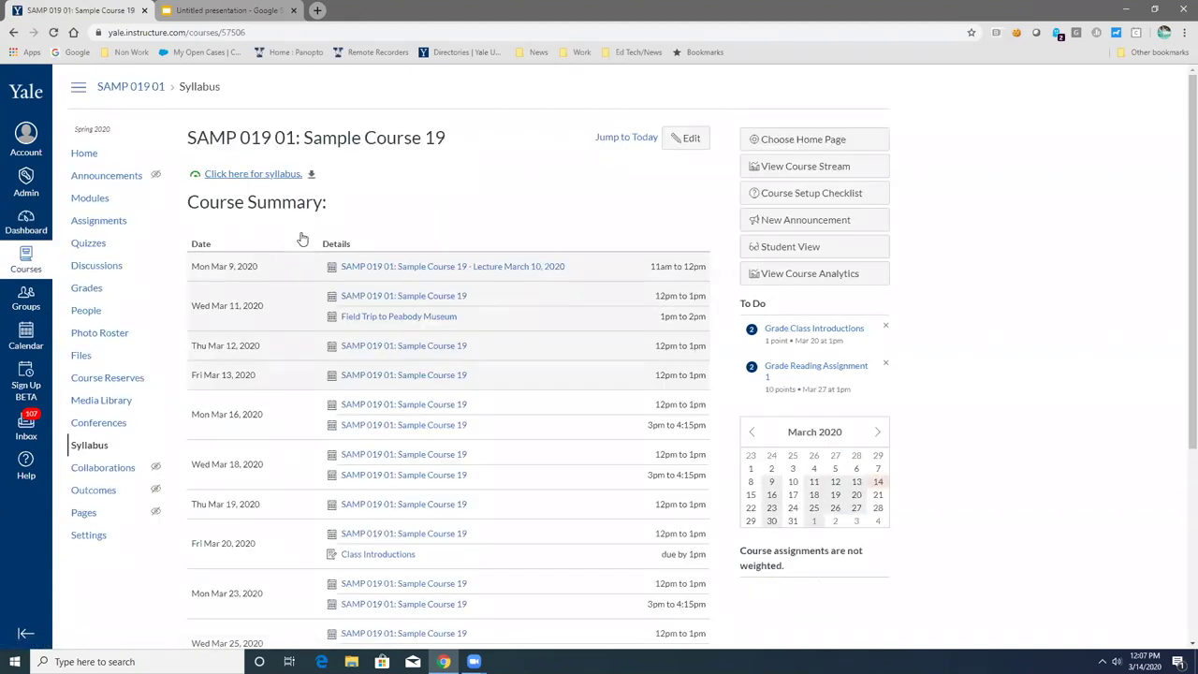
{"action": "left_click", "coordinate": [100, 401]}
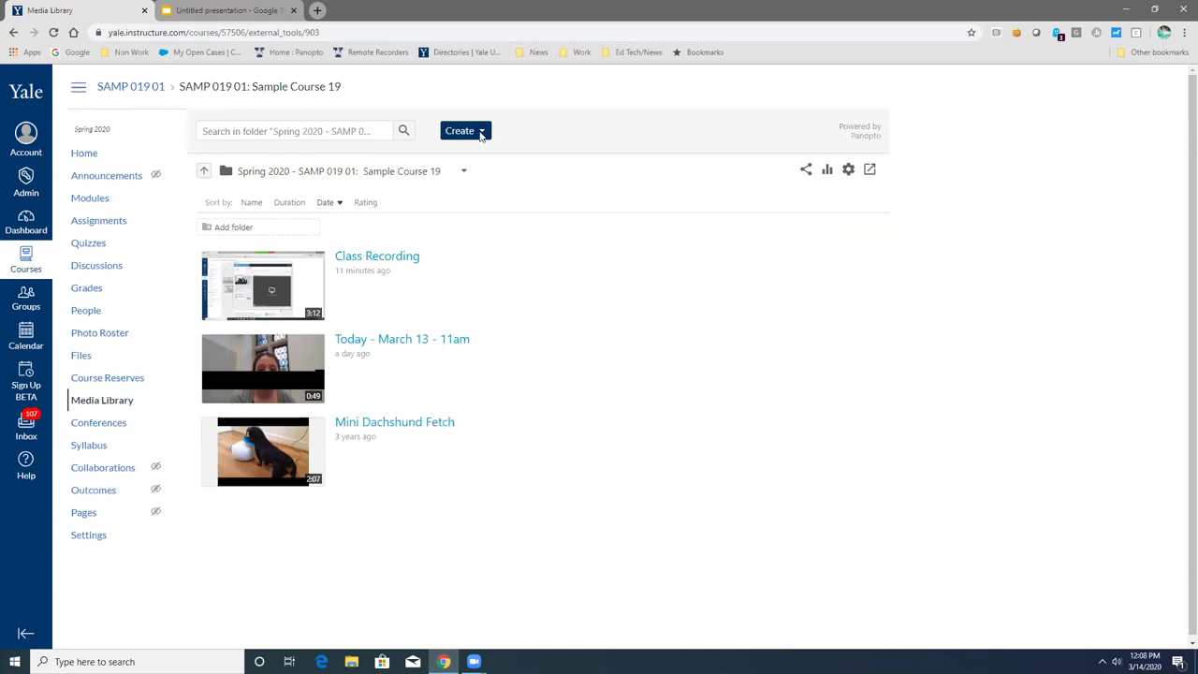
Record a new session from Create and launch Panopto Recorder into the Sample Course 19 folder.
{"action": "left_click", "coordinate": [479, 135]}
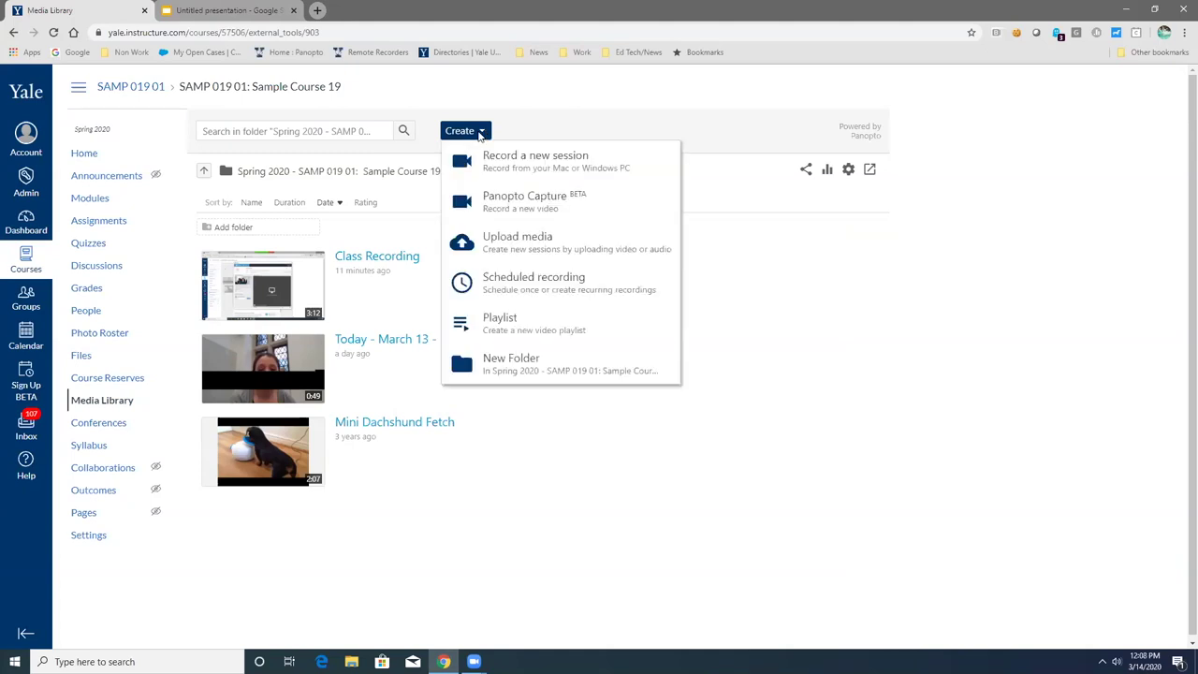
{"action": "left_click", "coordinate": [519, 167]}
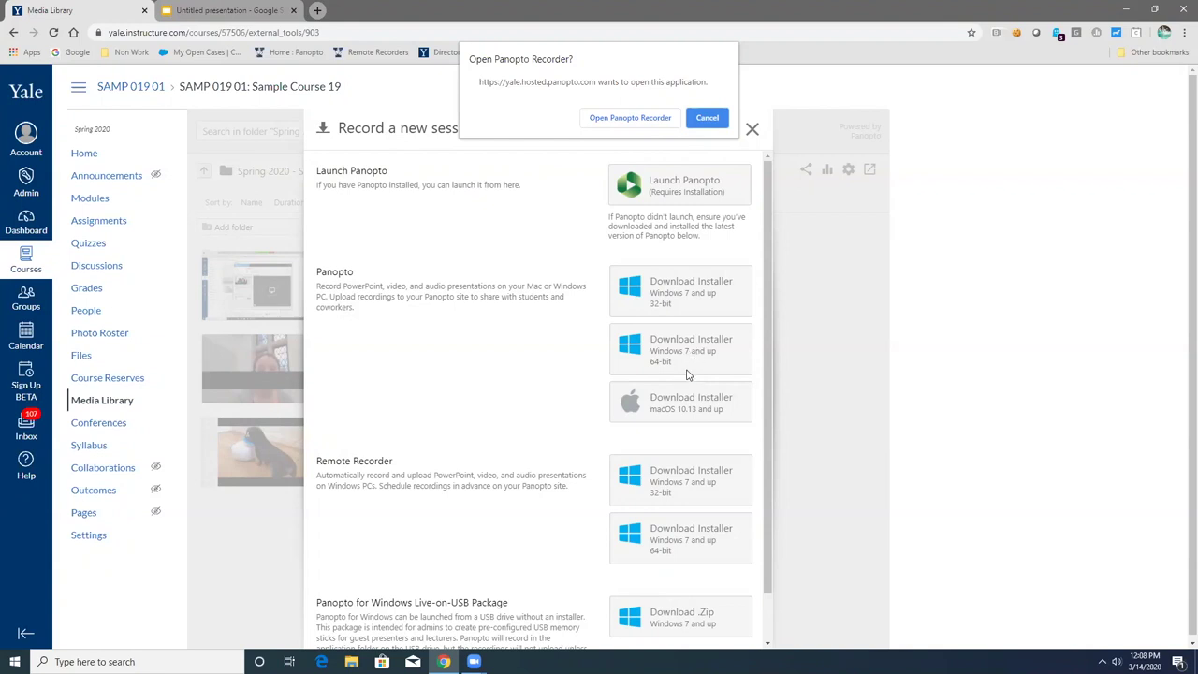
{"action": "left_click", "coordinate": [626, 121]}
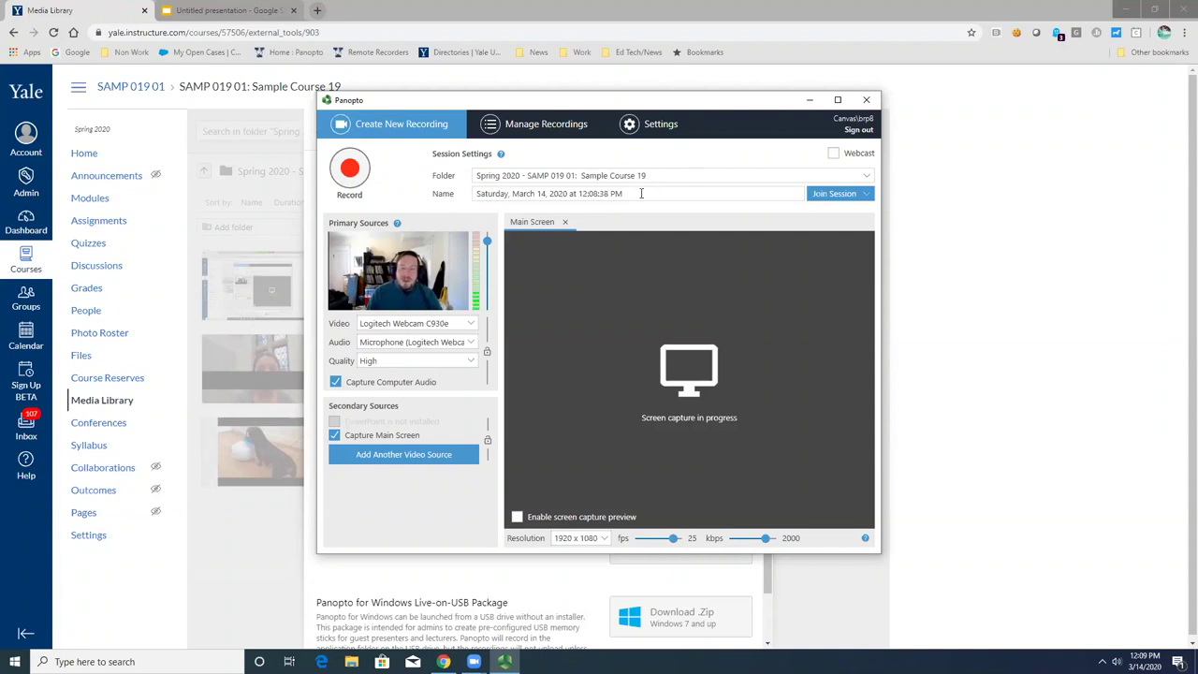
Replace the default session name with 'Course Recording 2' and check the video sources.
{"action": "left_click_drag", "start_coordinate": [622, 193], "coordinate": [464, 196]}
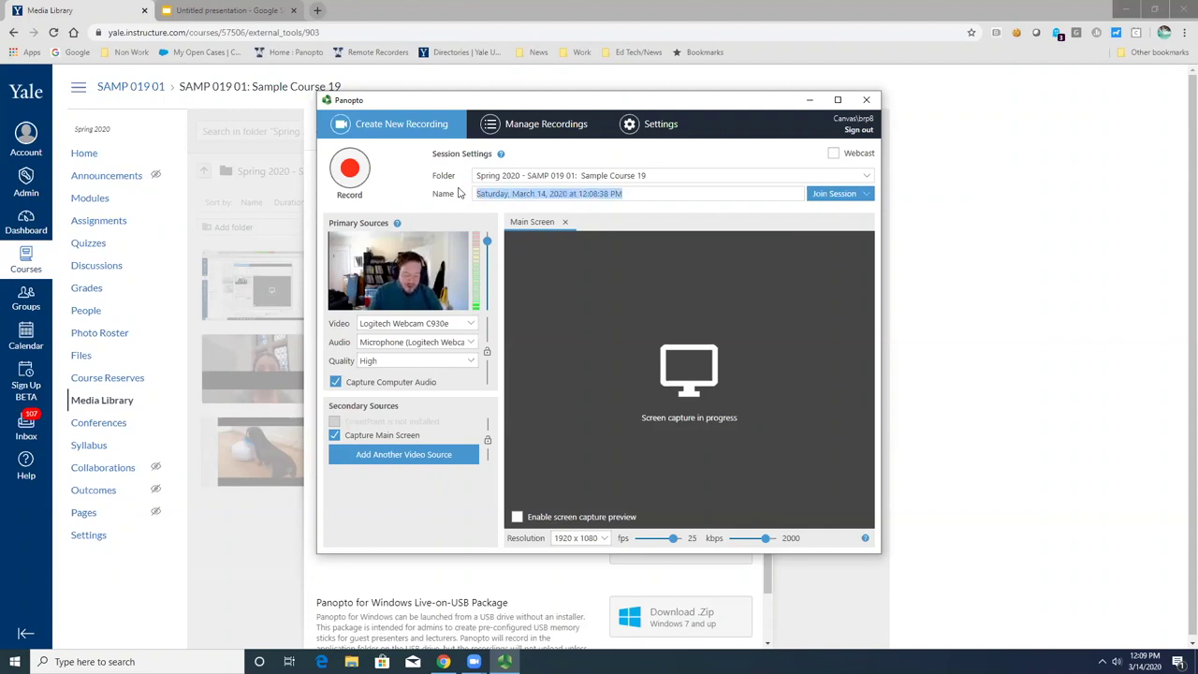
{"action": "type", "text": "Course Recording 2"}
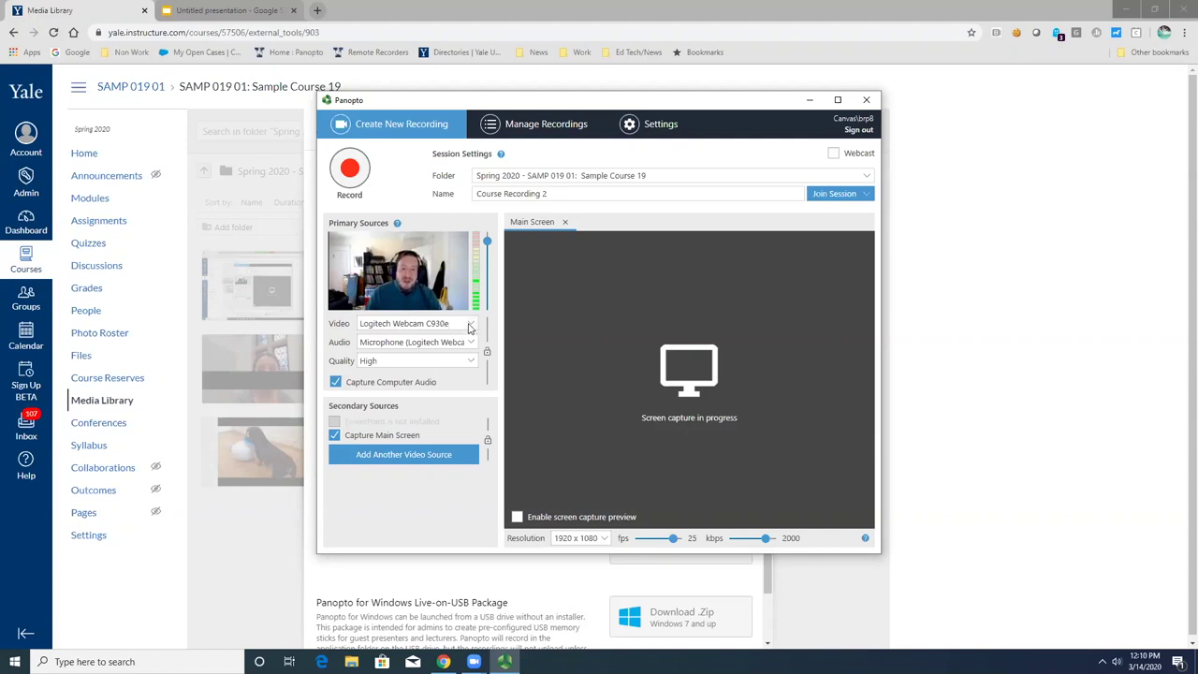
{"action": "left_click", "coordinate": [470, 325]}
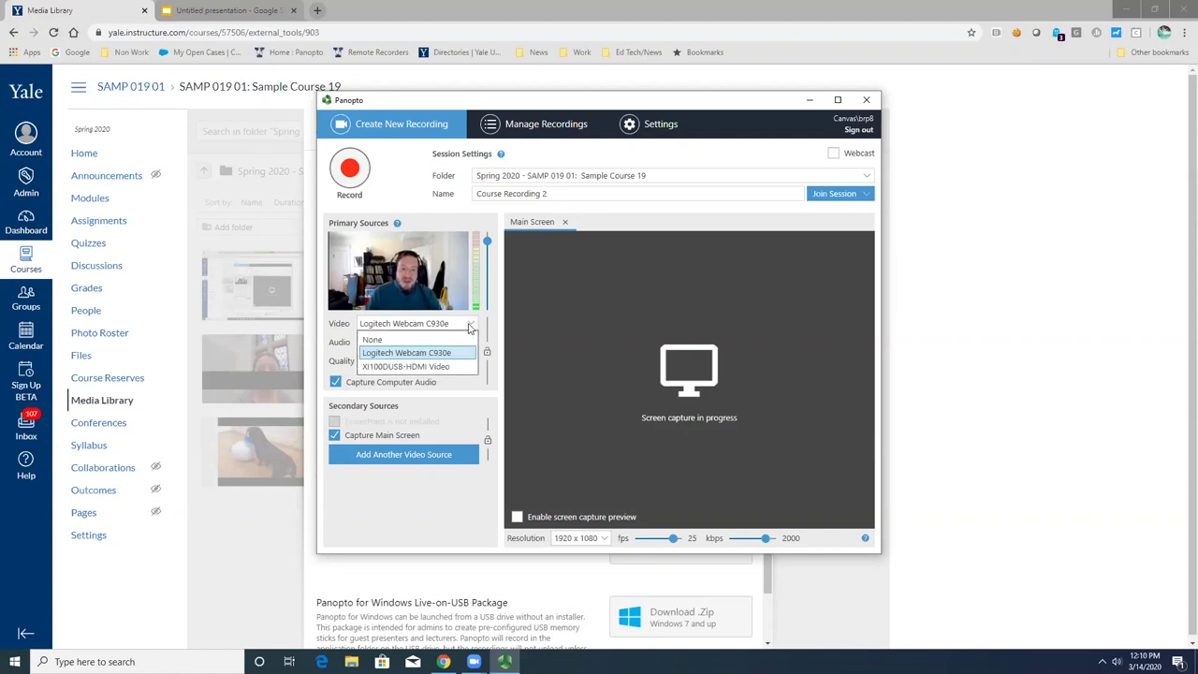
{"action": "left_click", "coordinate": [396, 354]}
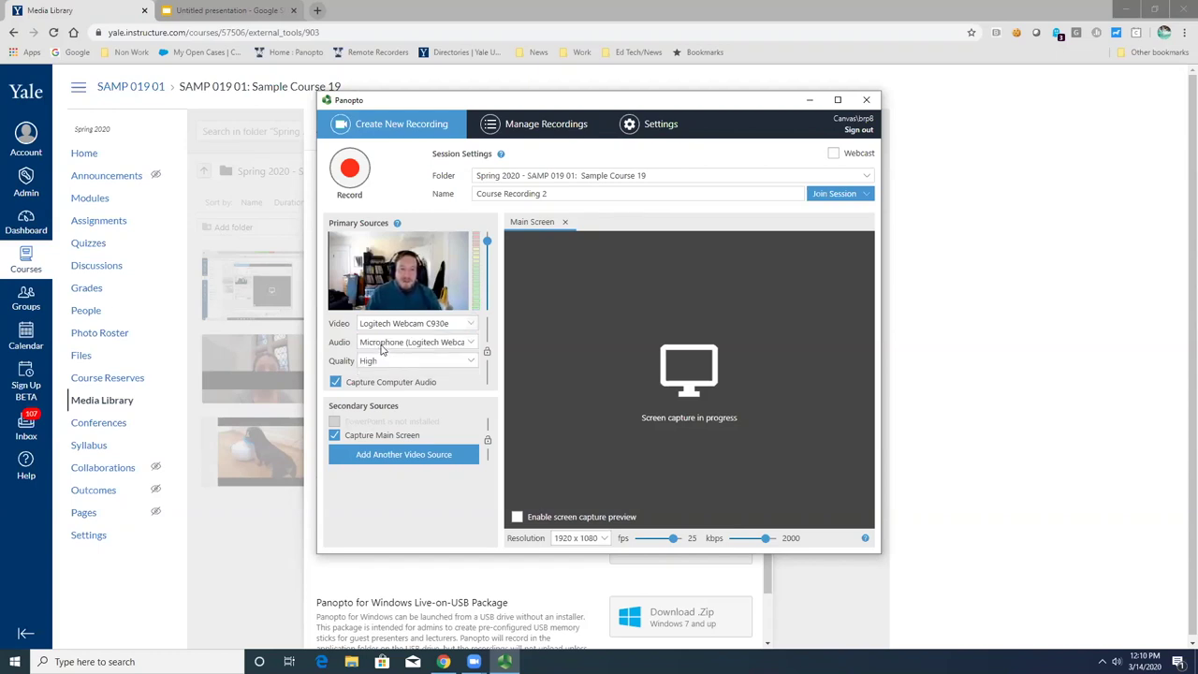
{"action": "left_click", "coordinate": [472, 344]}
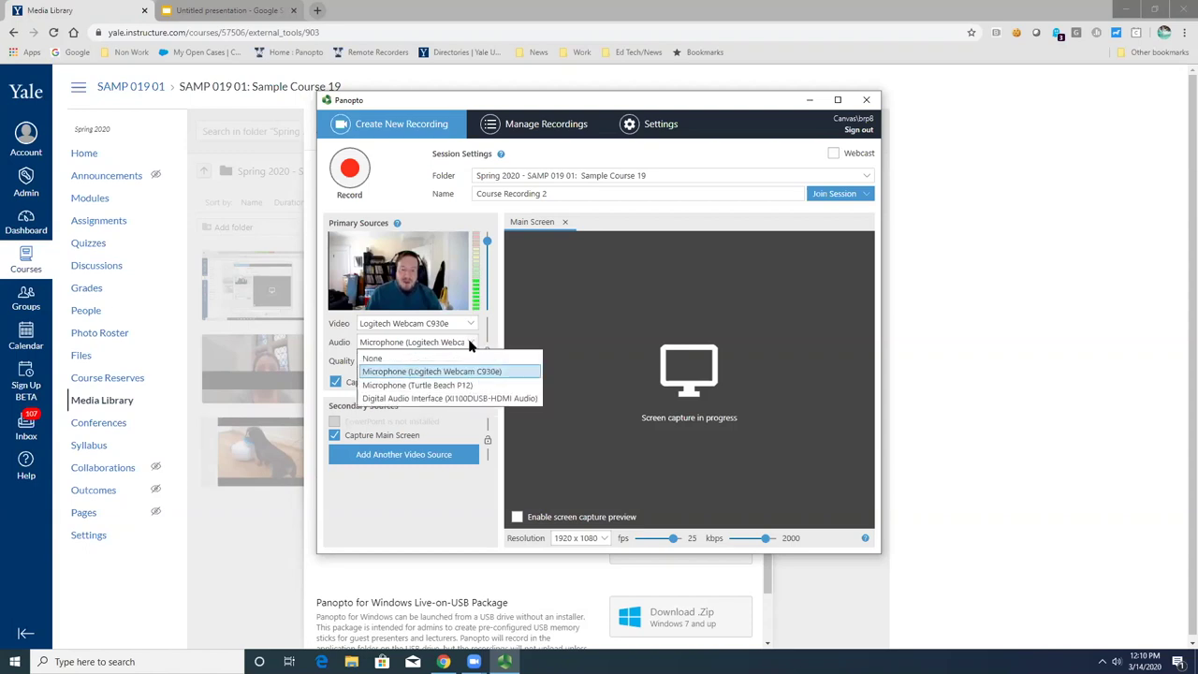
{"action": "left_click", "coordinate": [421, 373]}
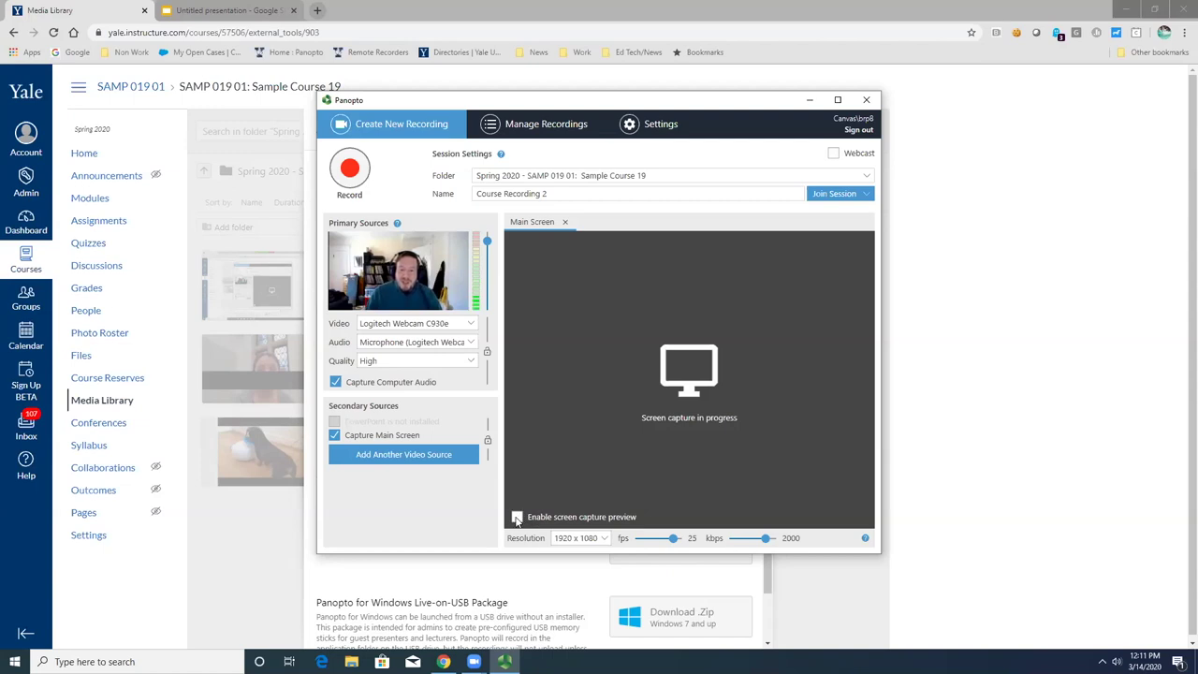
{"action": "left_click", "coordinate": [517, 517]}
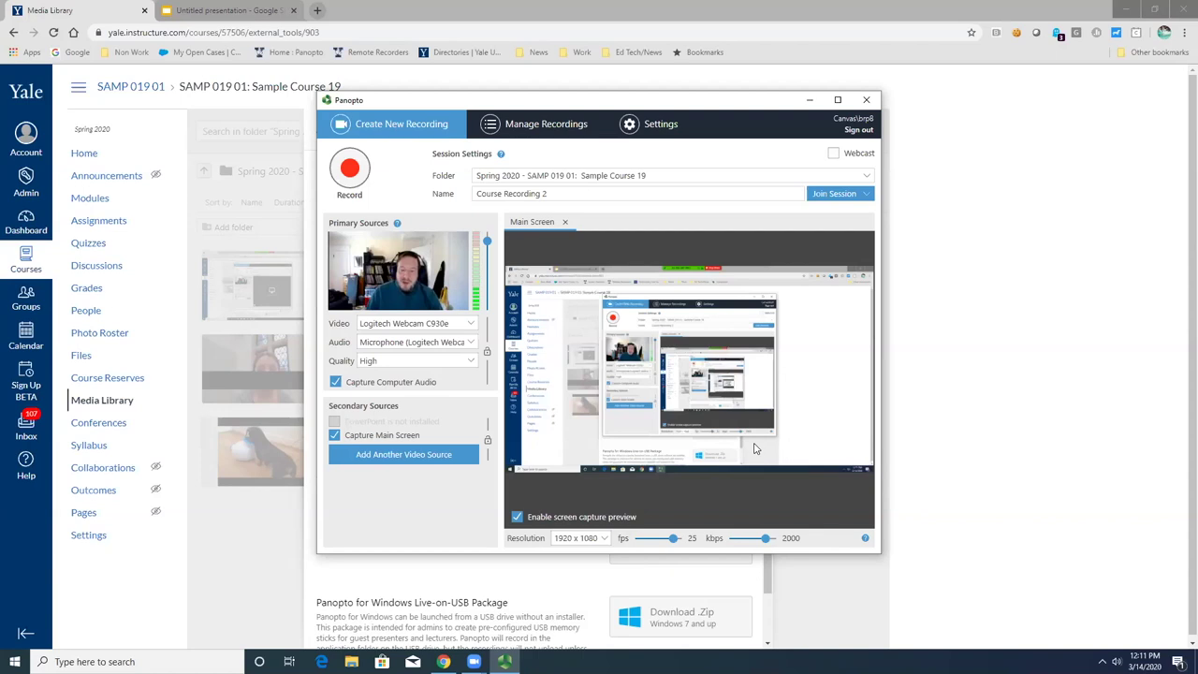
Turn the screen capture preview off and add a secondary video source left on None.
{"action": "left_click", "coordinate": [518, 516]}
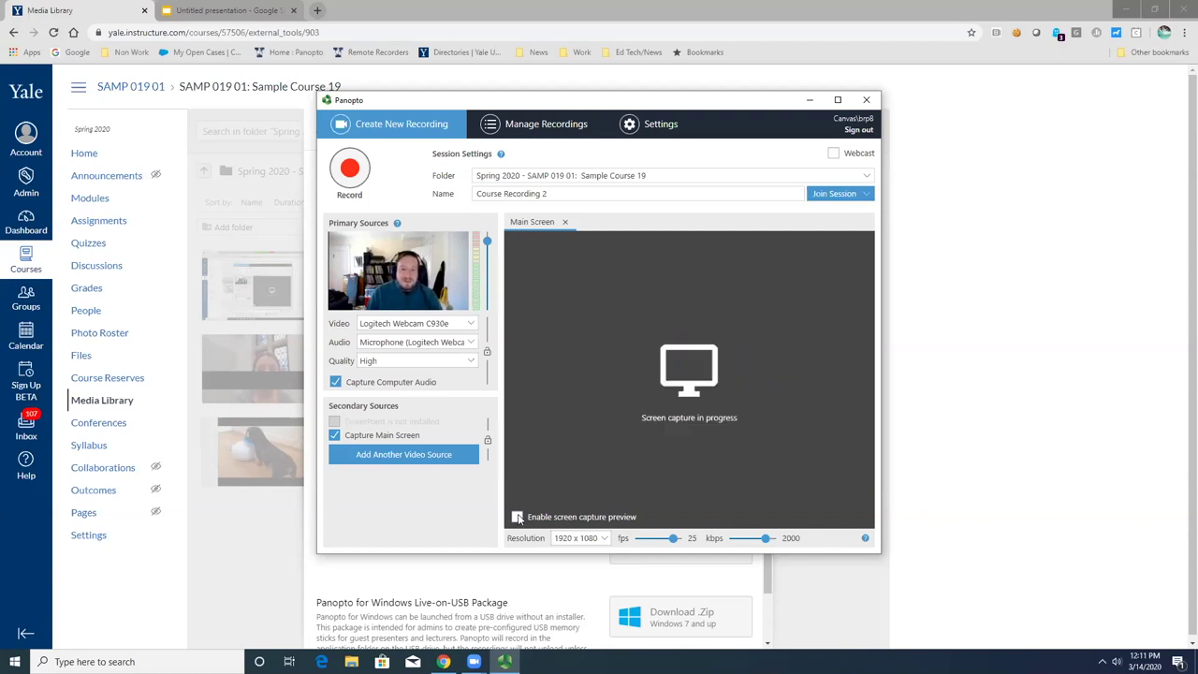
{"action": "left_click", "coordinate": [393, 459]}
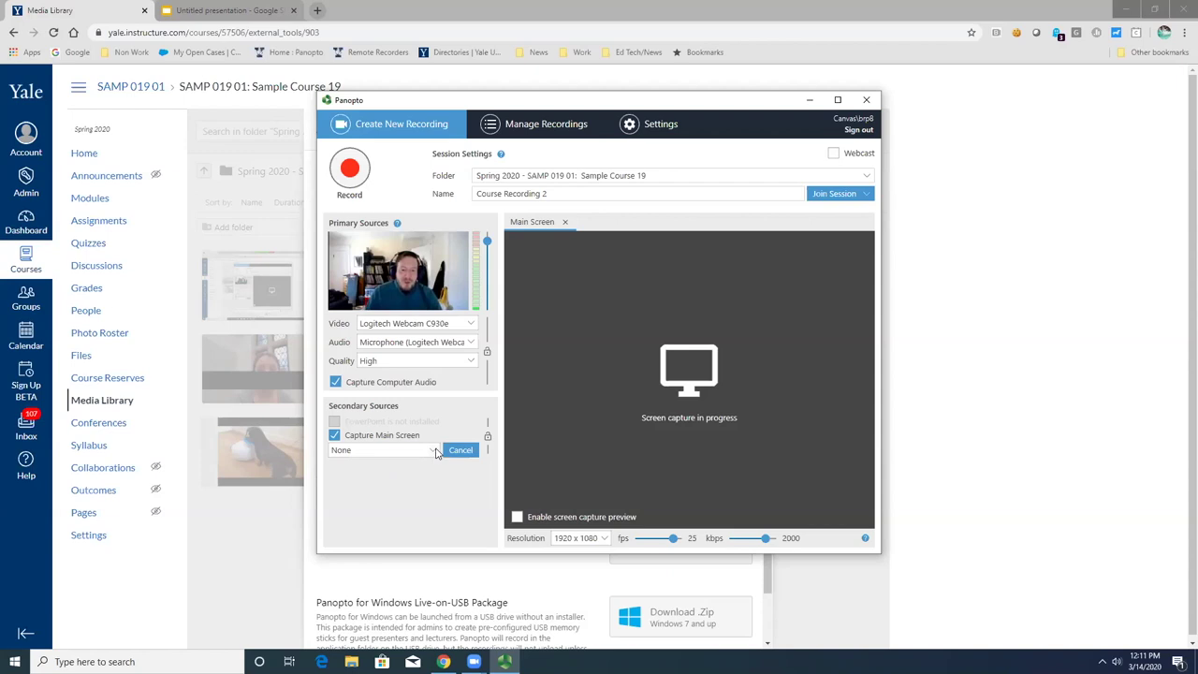
{"action": "left_click", "coordinate": [433, 453]}
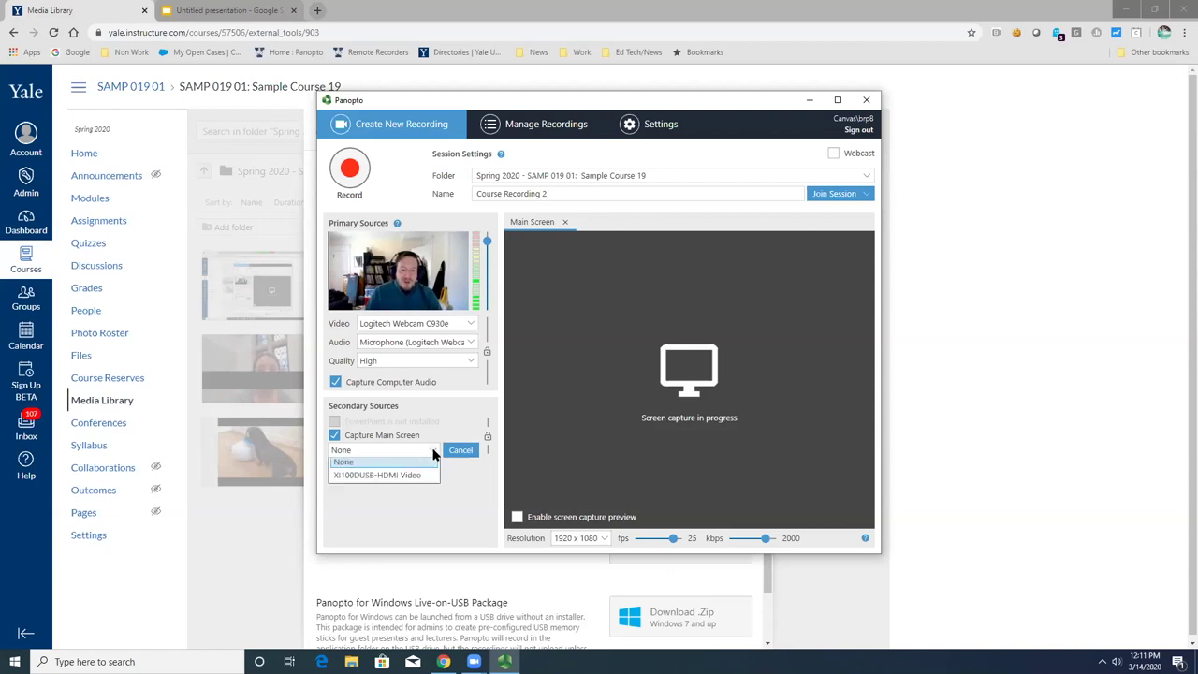
{"action": "left_click", "coordinate": [357, 468]}
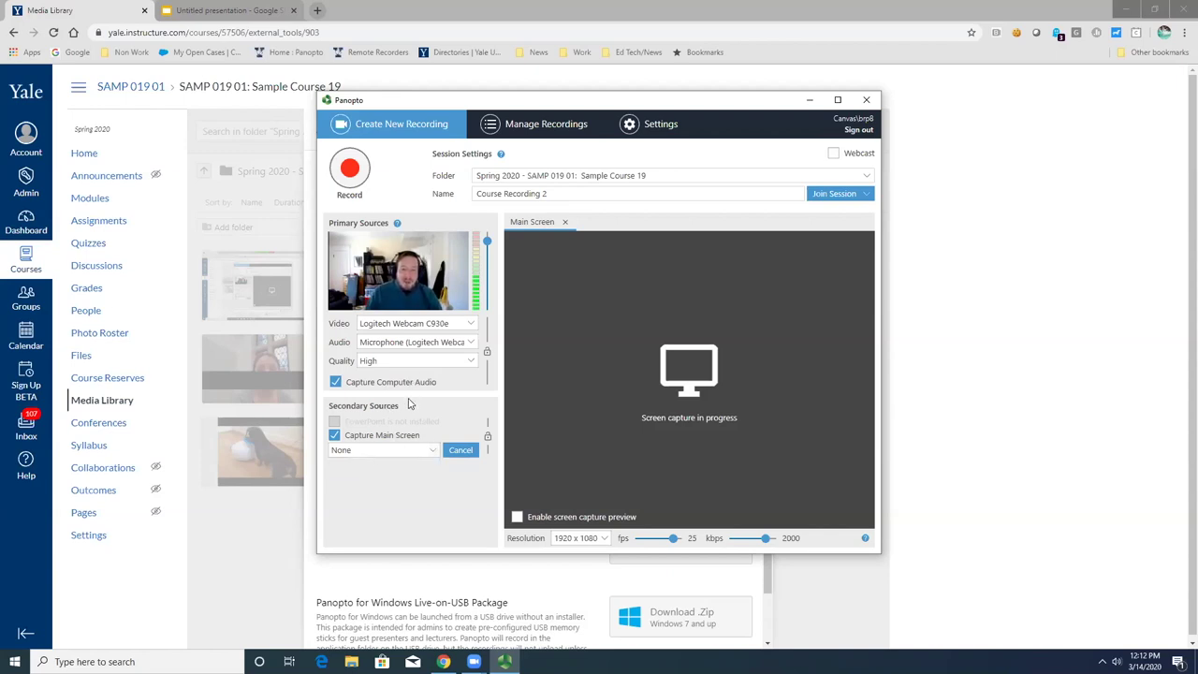
{"action": "left_click", "coordinate": [334, 435]}
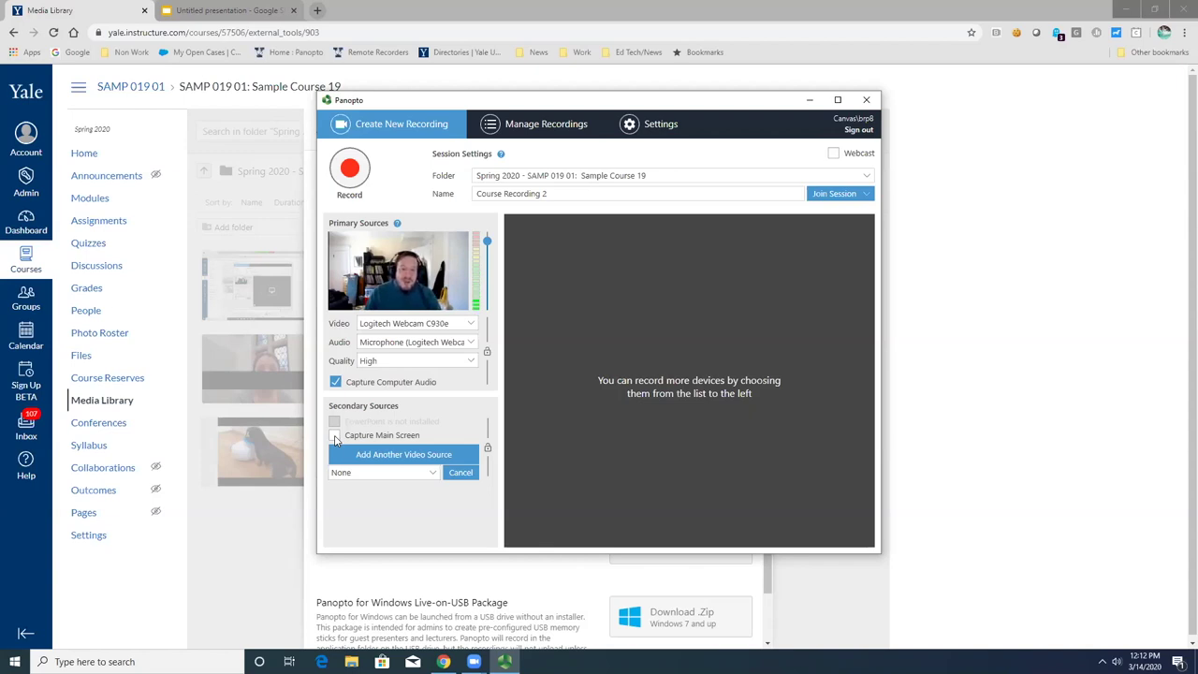
{"action": "left_click", "coordinate": [334, 436]}
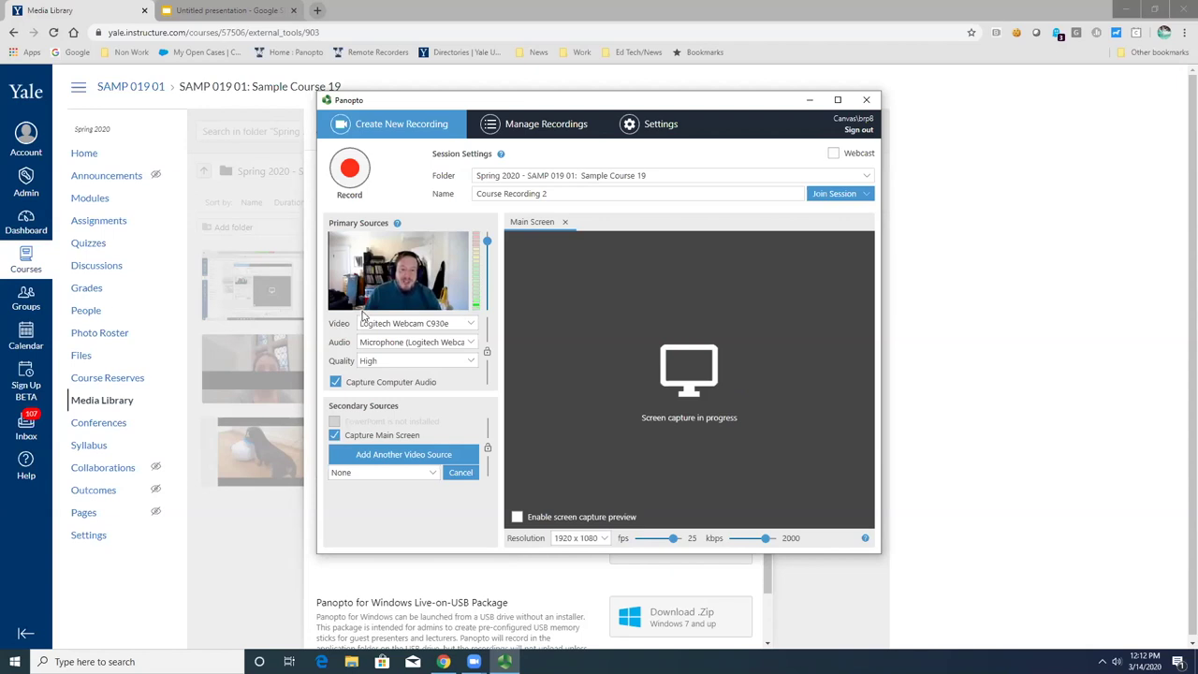
Reset the video source from None back to Logitech Webcam C930e, then start recording.
{"action": "left_click", "coordinate": [464, 324]}
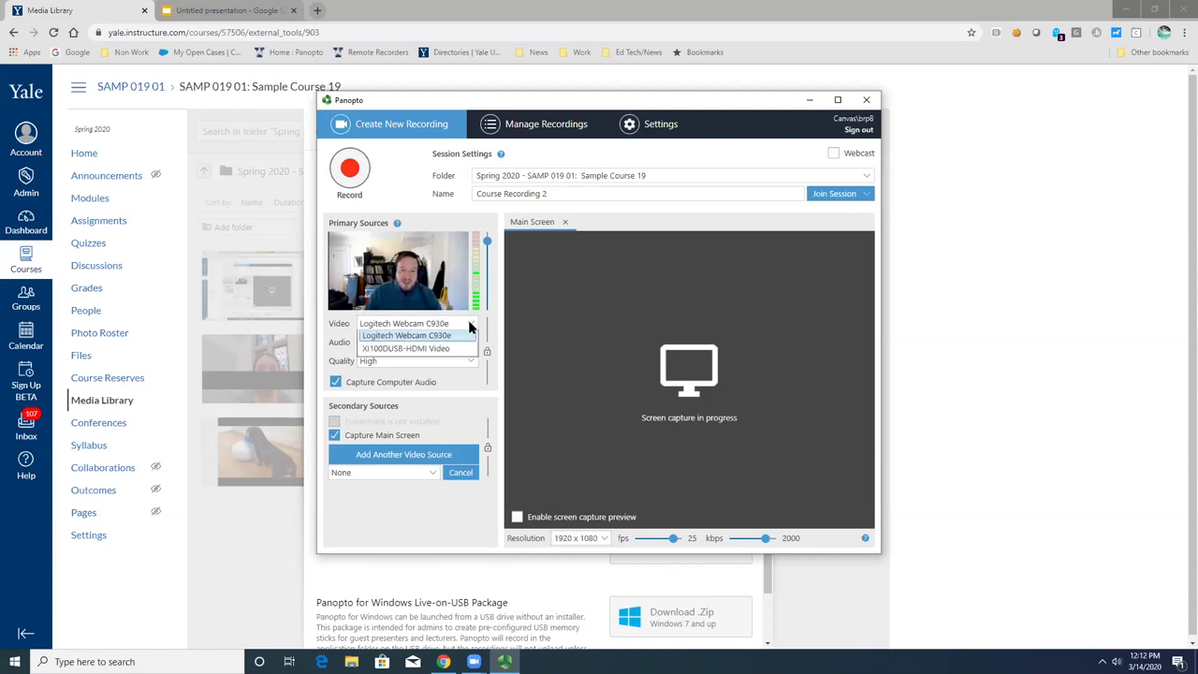
{"action": "left_click", "coordinate": [383, 340]}
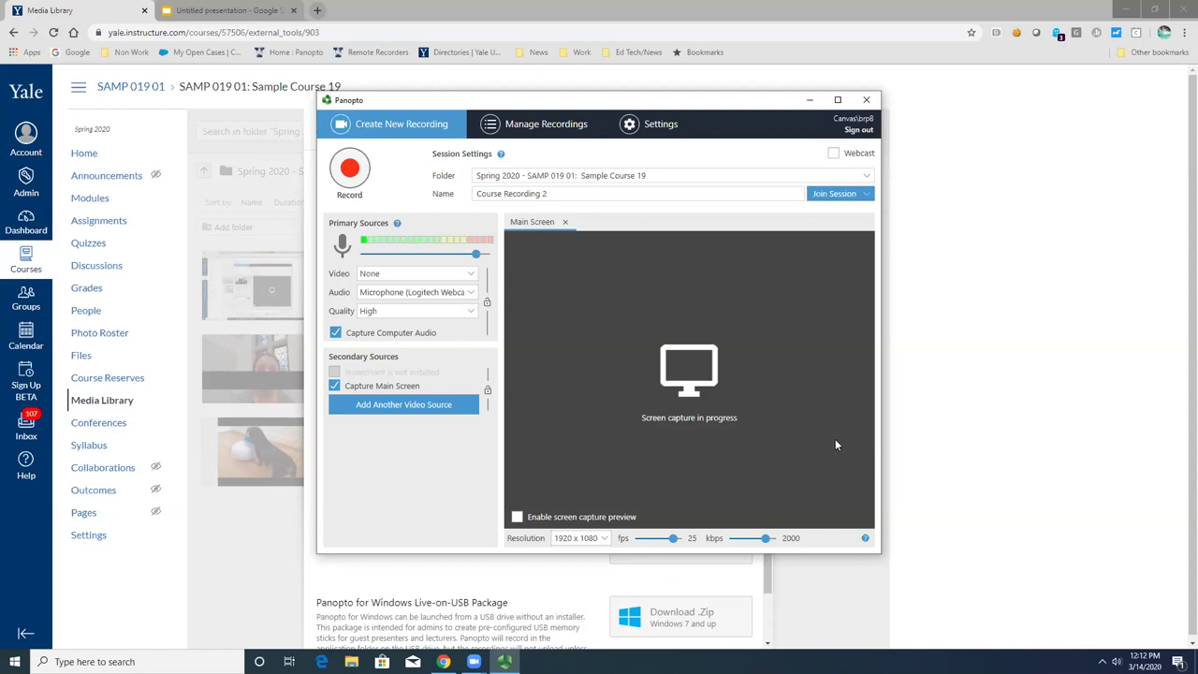
{"action": "left_click", "coordinate": [389, 271]}
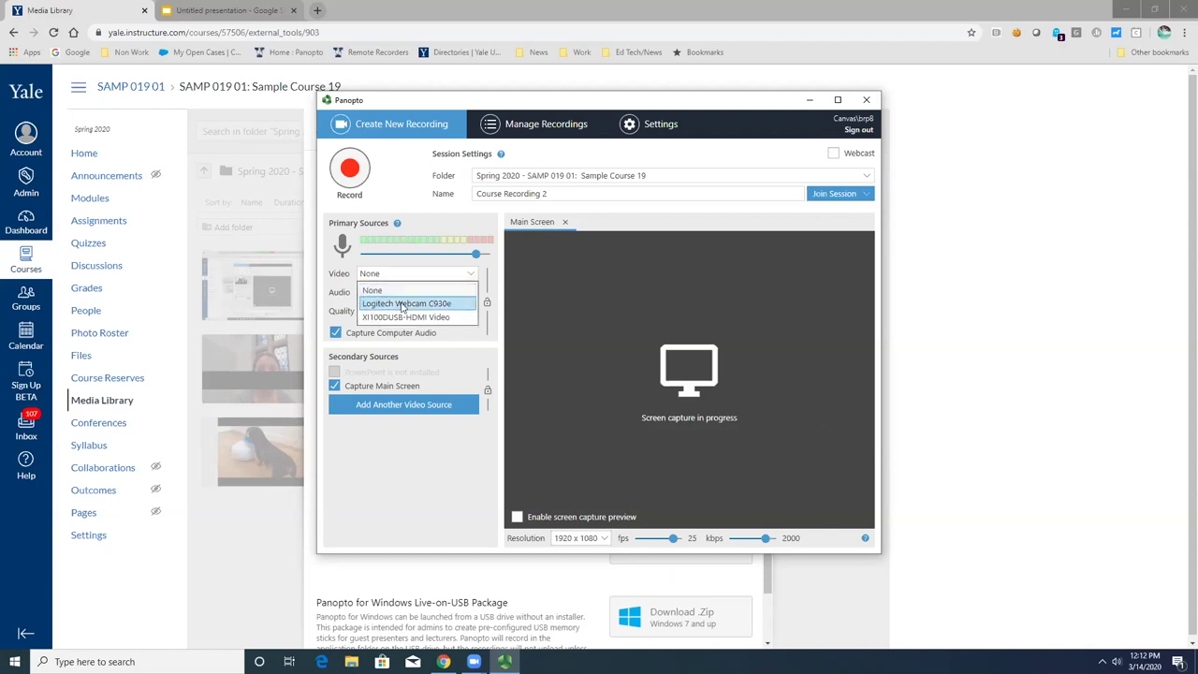
{"action": "left_click", "coordinate": [397, 305]}
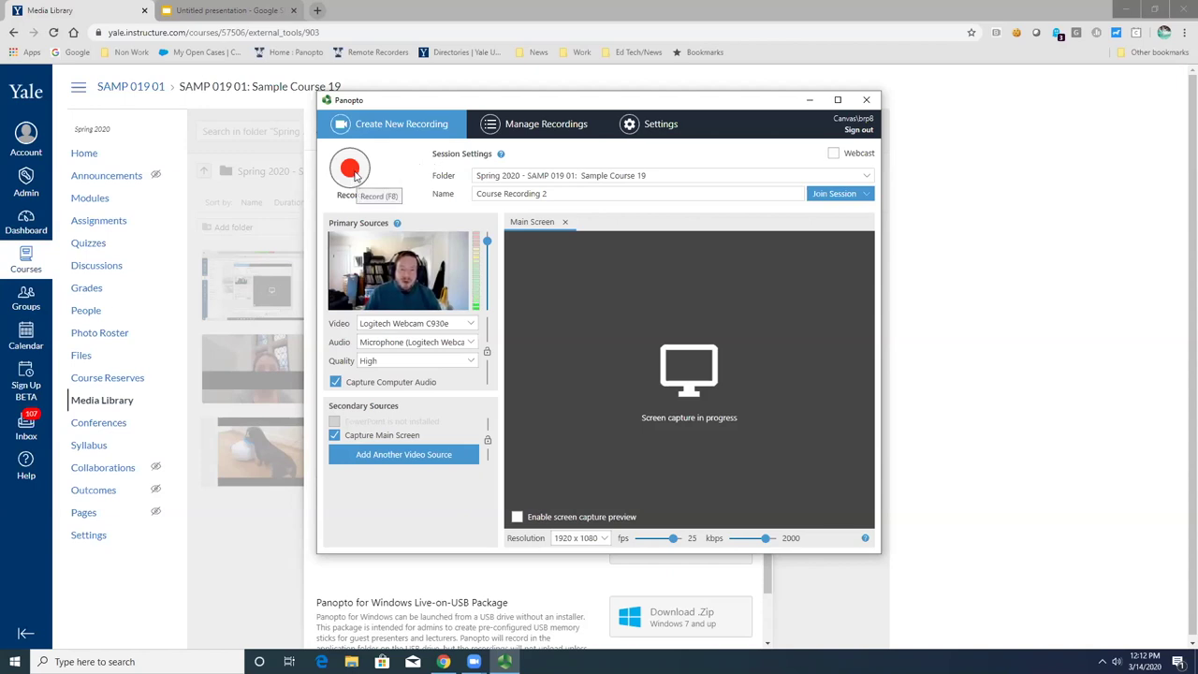
{"action": "left_click", "coordinate": [351, 170]}
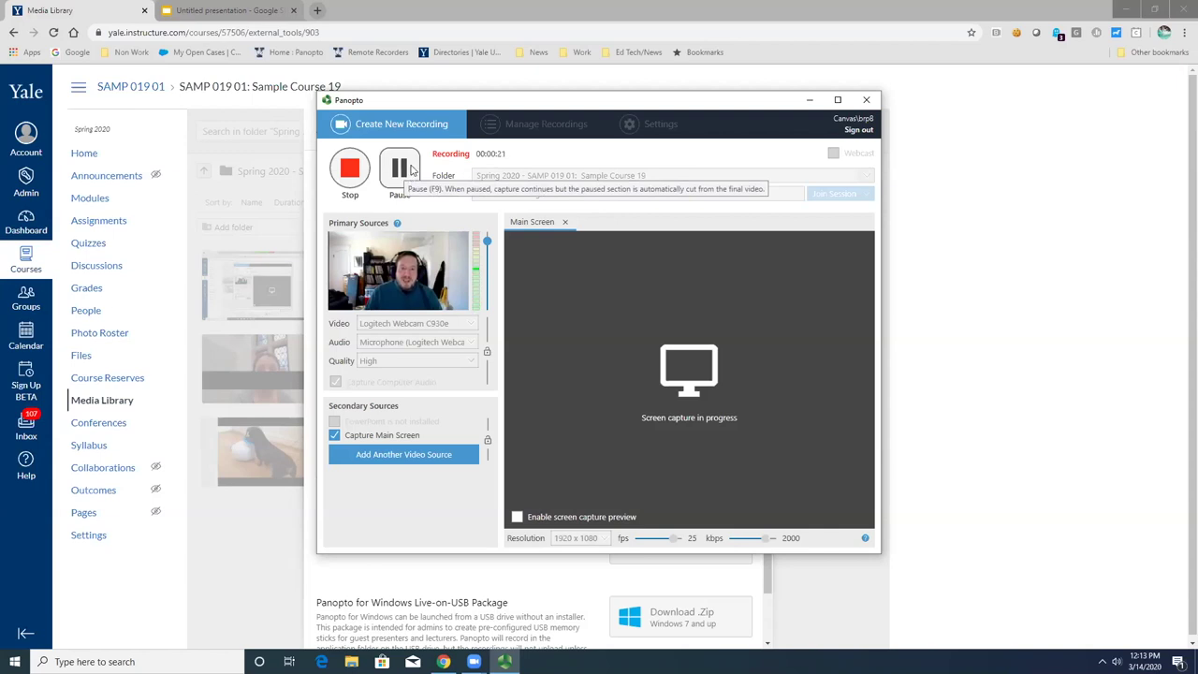
Pause Course Recording 2 briefly, then resume it.
{"action": "left_click", "coordinate": [407, 173]}
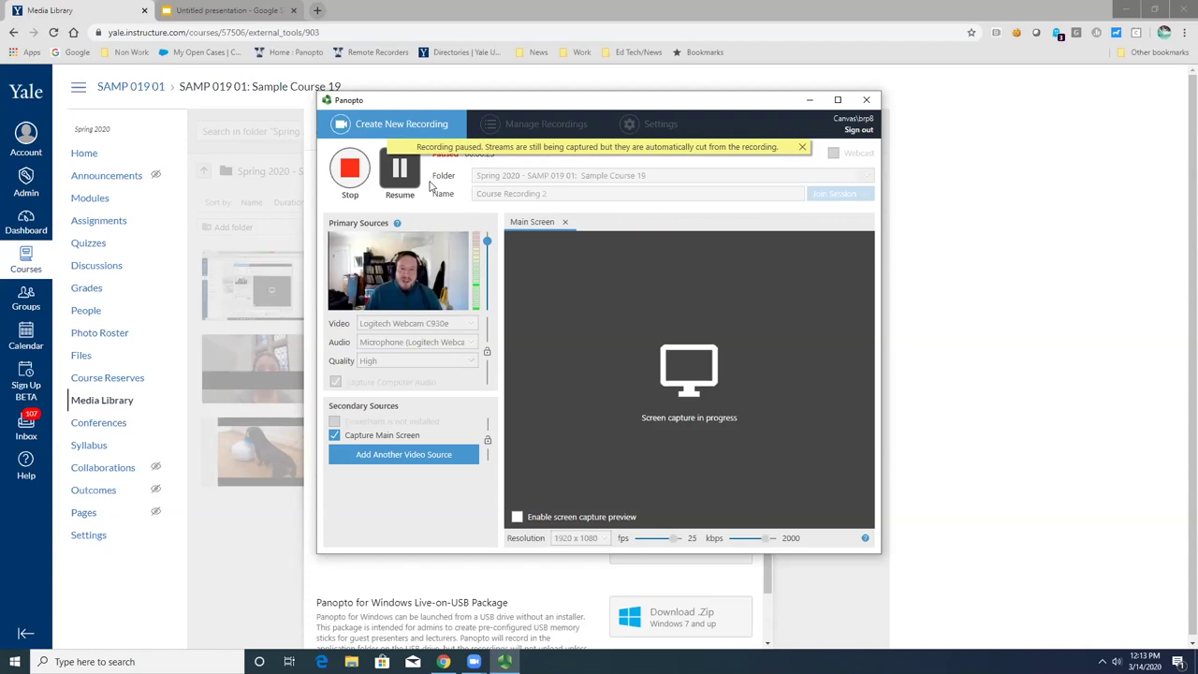
{"action": "left_click", "coordinate": [402, 173]}
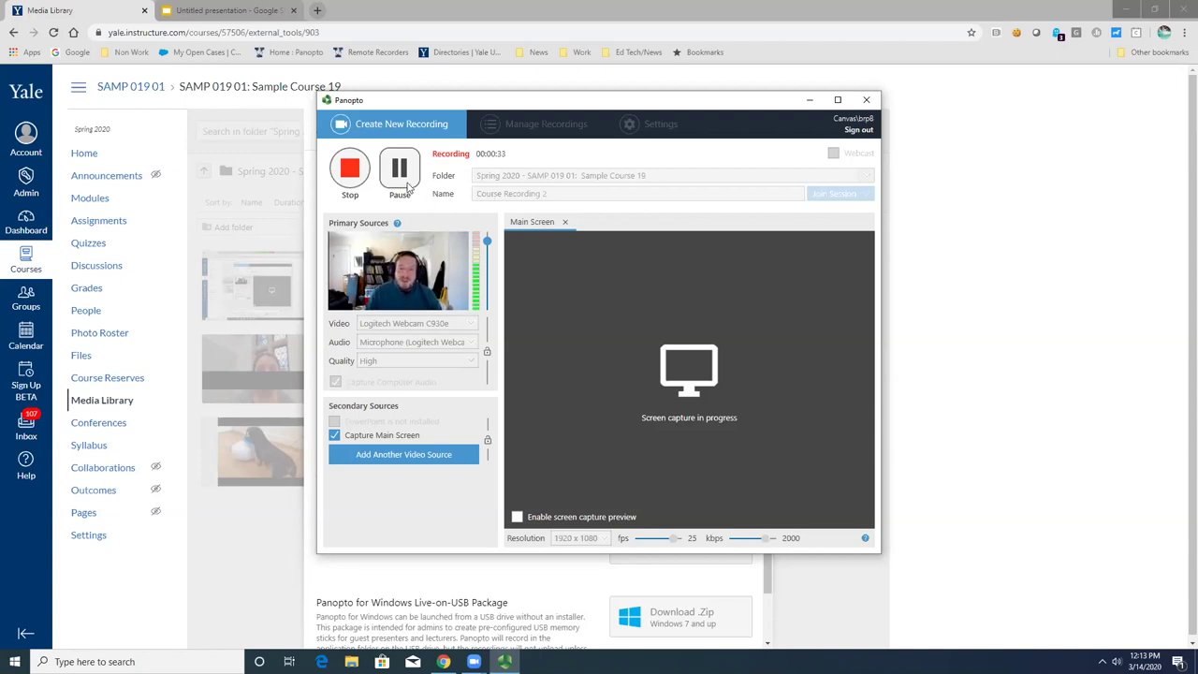
Minimize the recorder to show the Week 2 slides, then restore it and stop recording.
{"action": "left_click", "coordinate": [811, 103]}
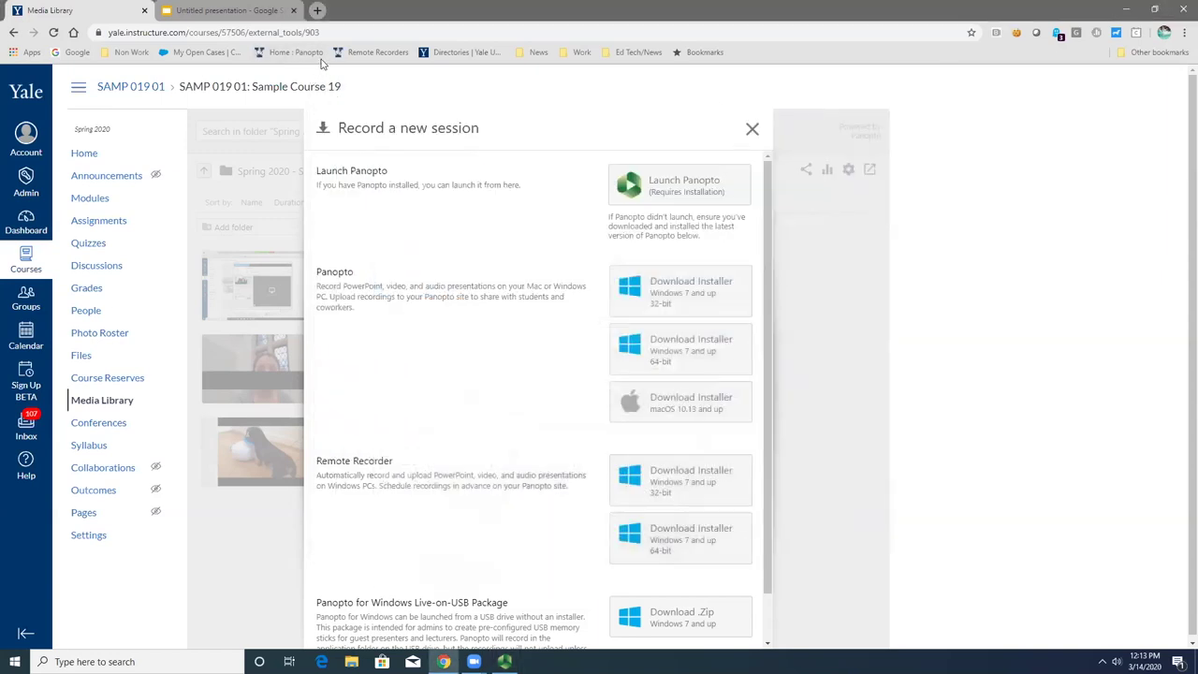
{"action": "left_click", "coordinate": [206, 13]}
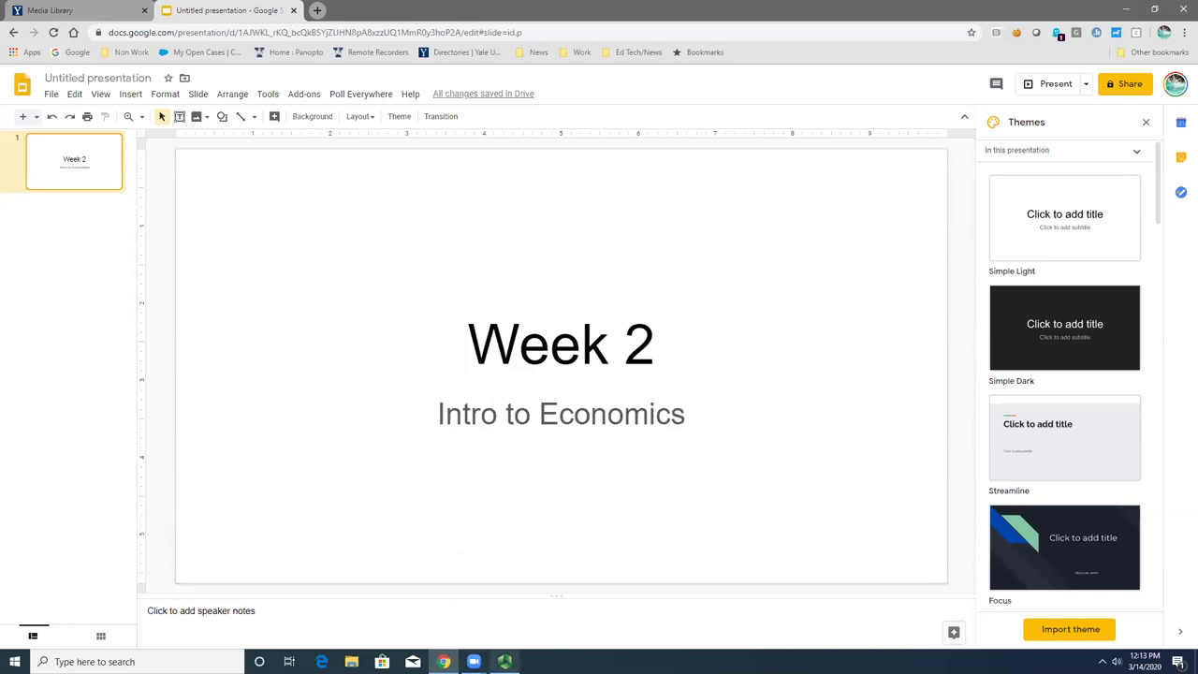
{"action": "left_click", "coordinate": [504, 662]}
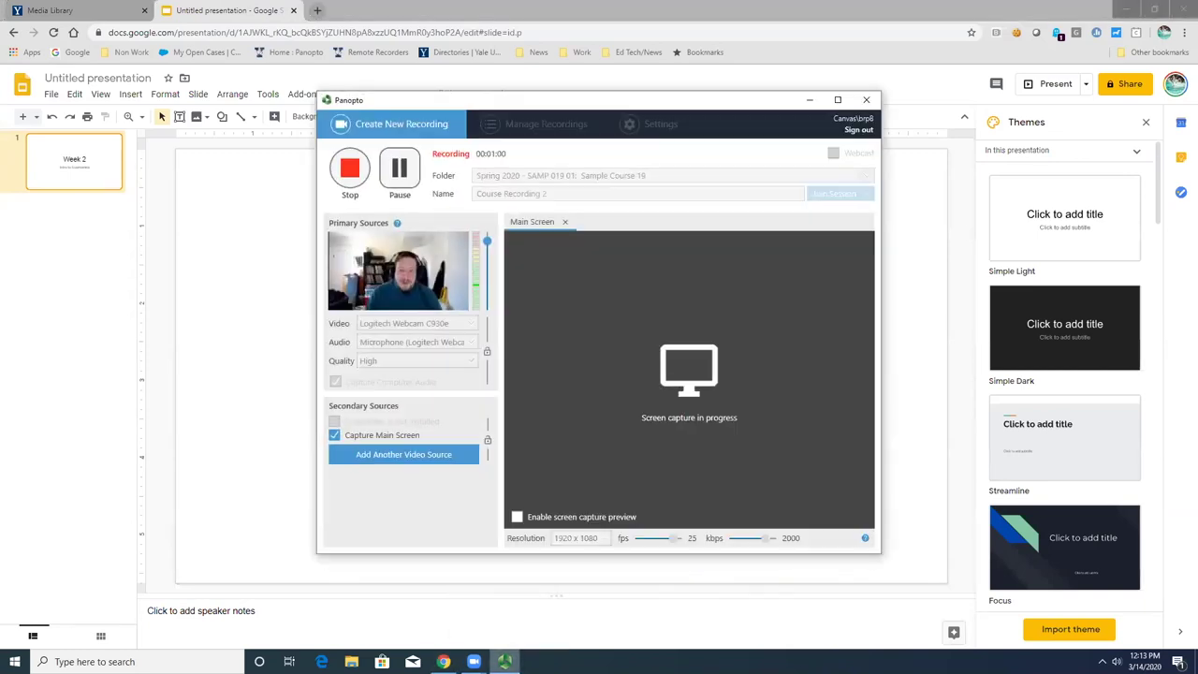
{"action": "left_click", "coordinate": [348, 171]}
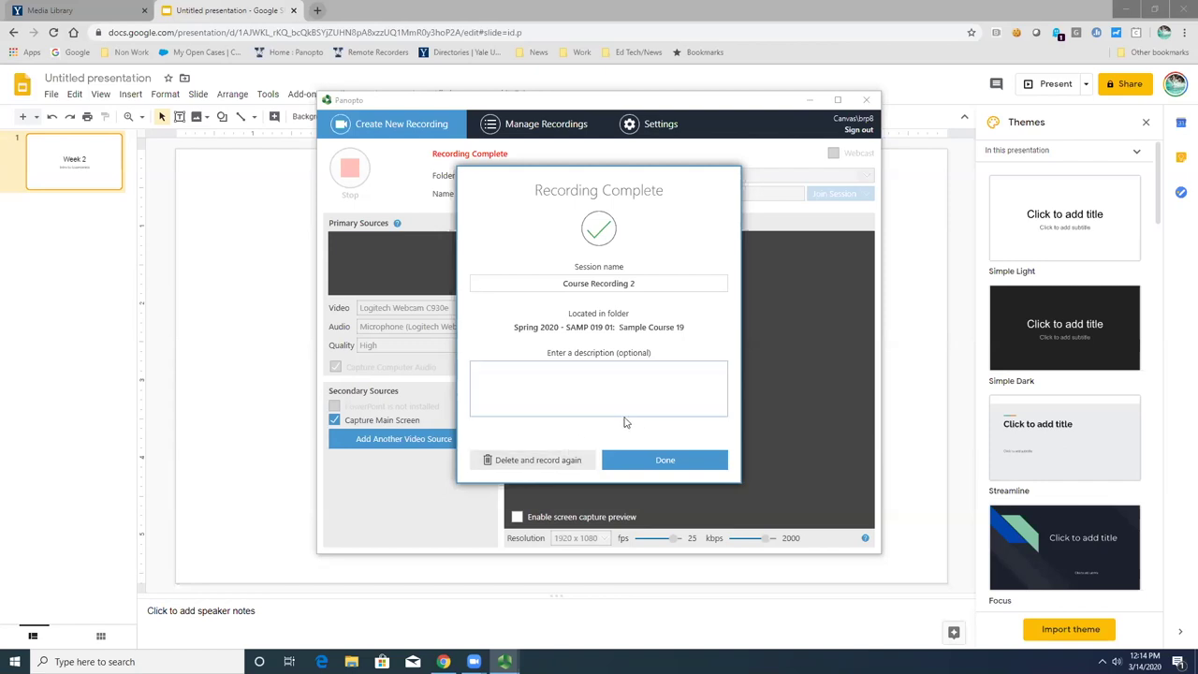
Dismiss the Recording Complete summary and close Panopto Recorder.
{"action": "left_click", "coordinate": [665, 462]}
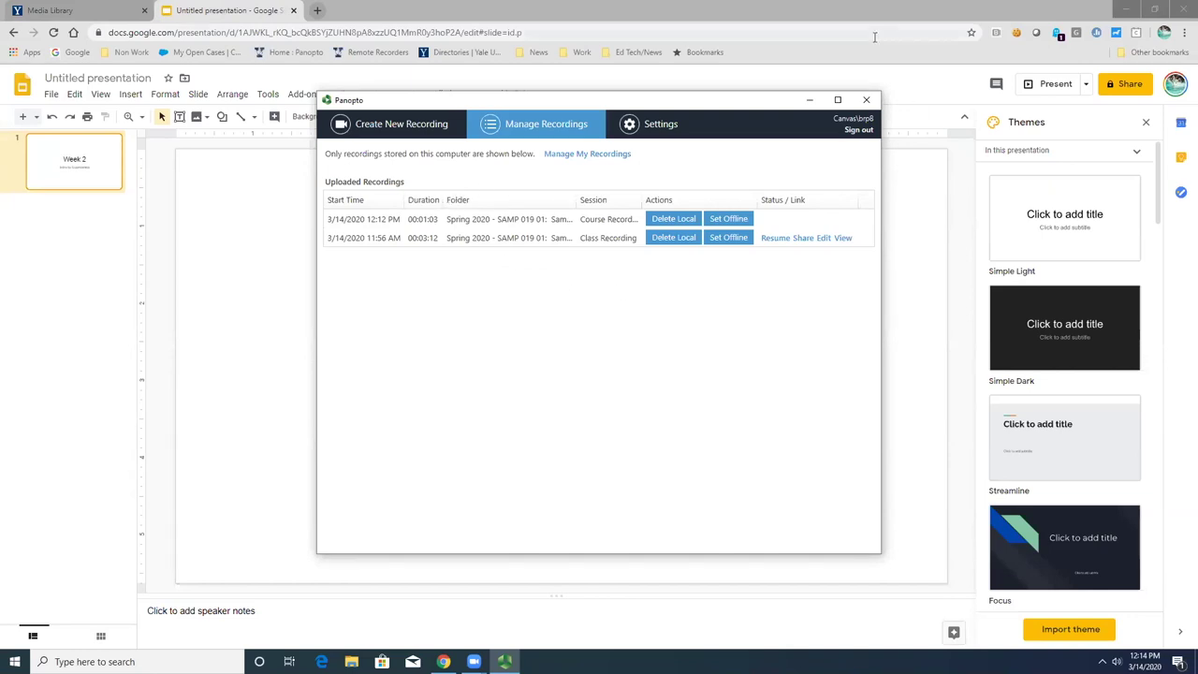
{"action": "left_click", "coordinate": [868, 104]}
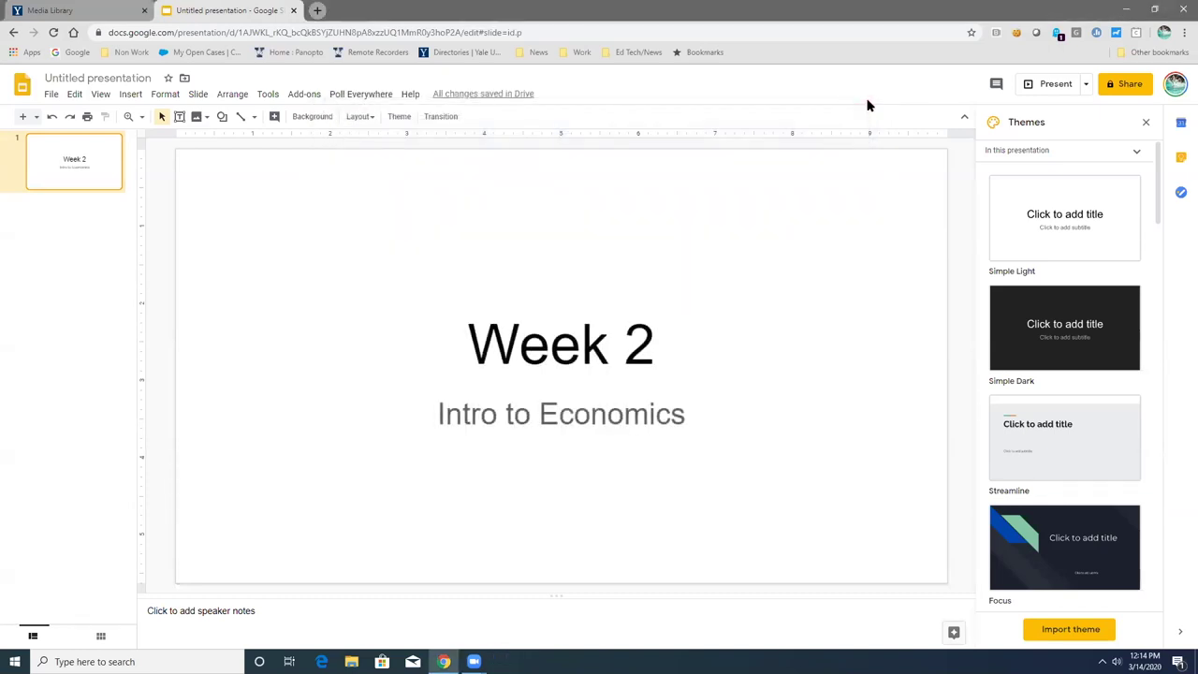
Return to the Canvas Media Library, close the record panel, and reload to show Course Recording 2.
{"action": "left_click", "coordinate": [54, 12]}
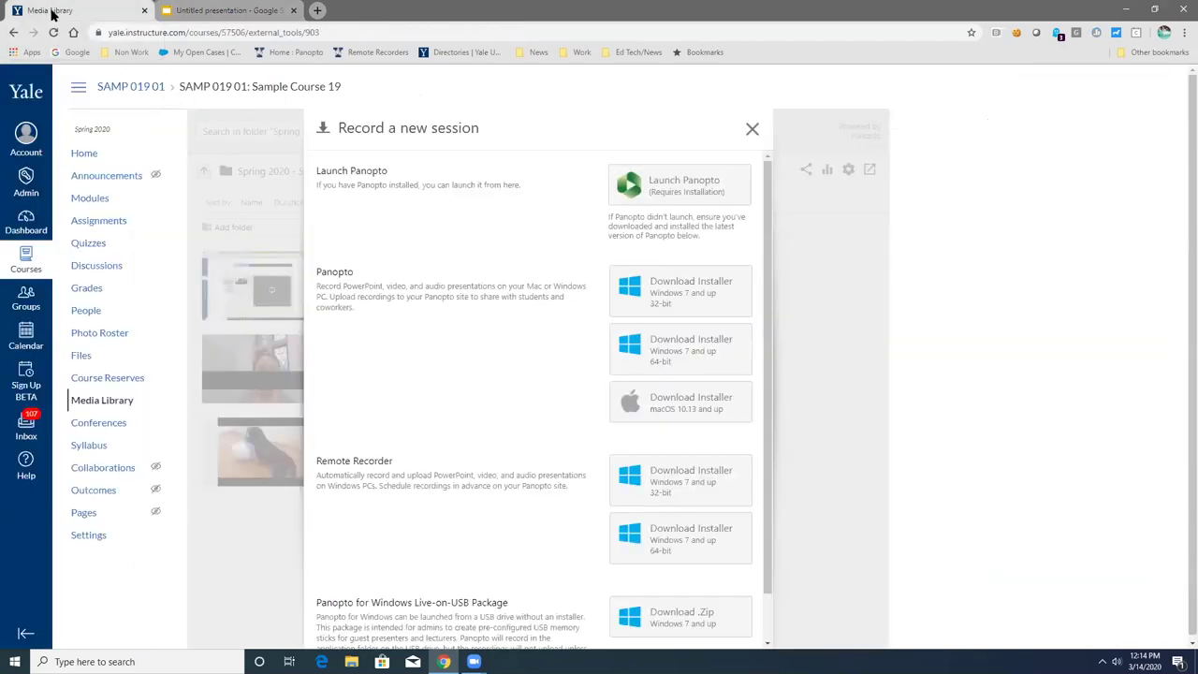
{"action": "left_click", "coordinate": [752, 129]}
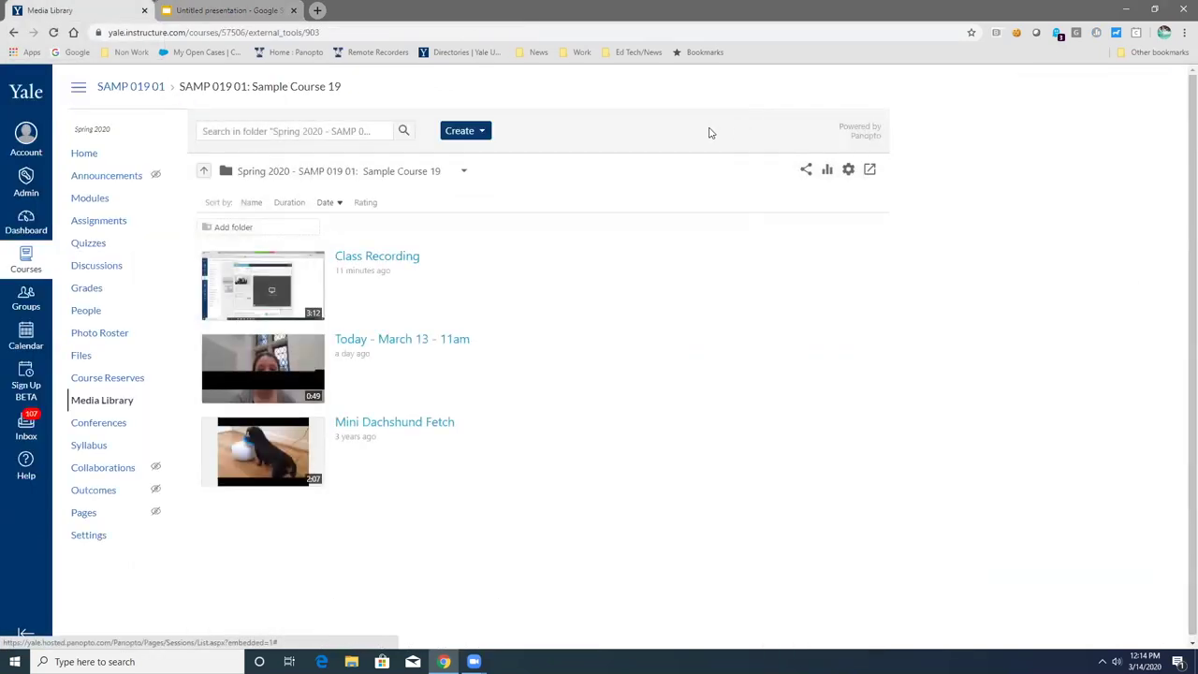
{"action": "left_click", "coordinate": [54, 33]}
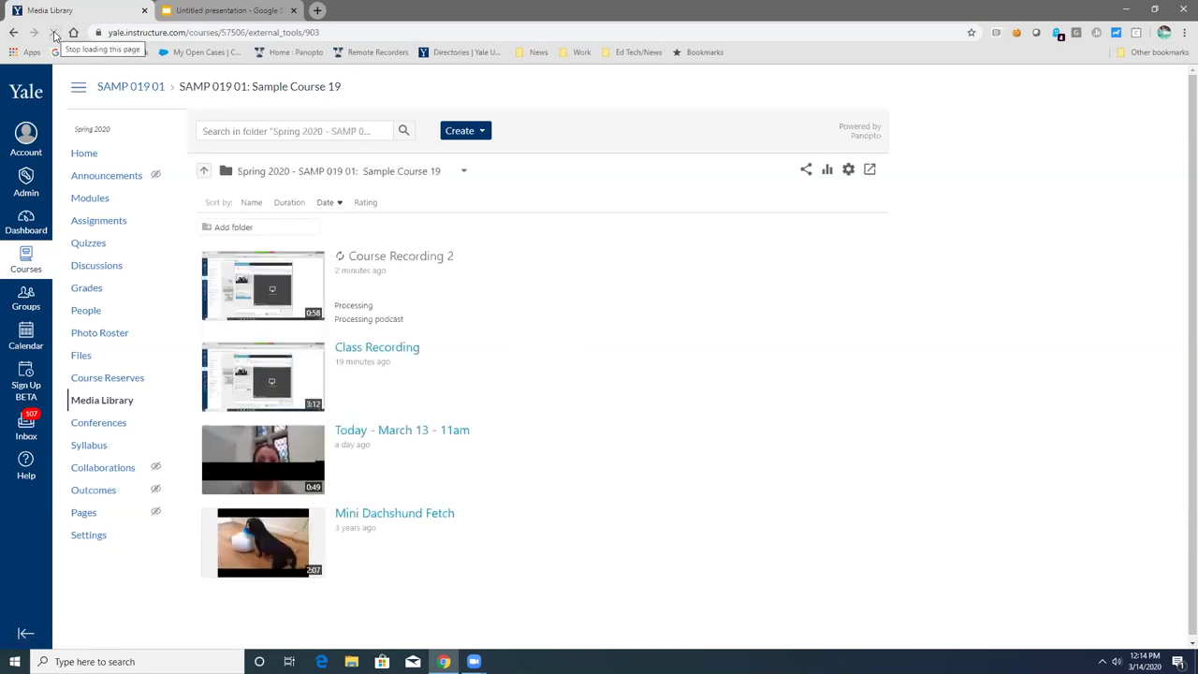
{"action": "mouse_move", "coordinate": [314, 295]}
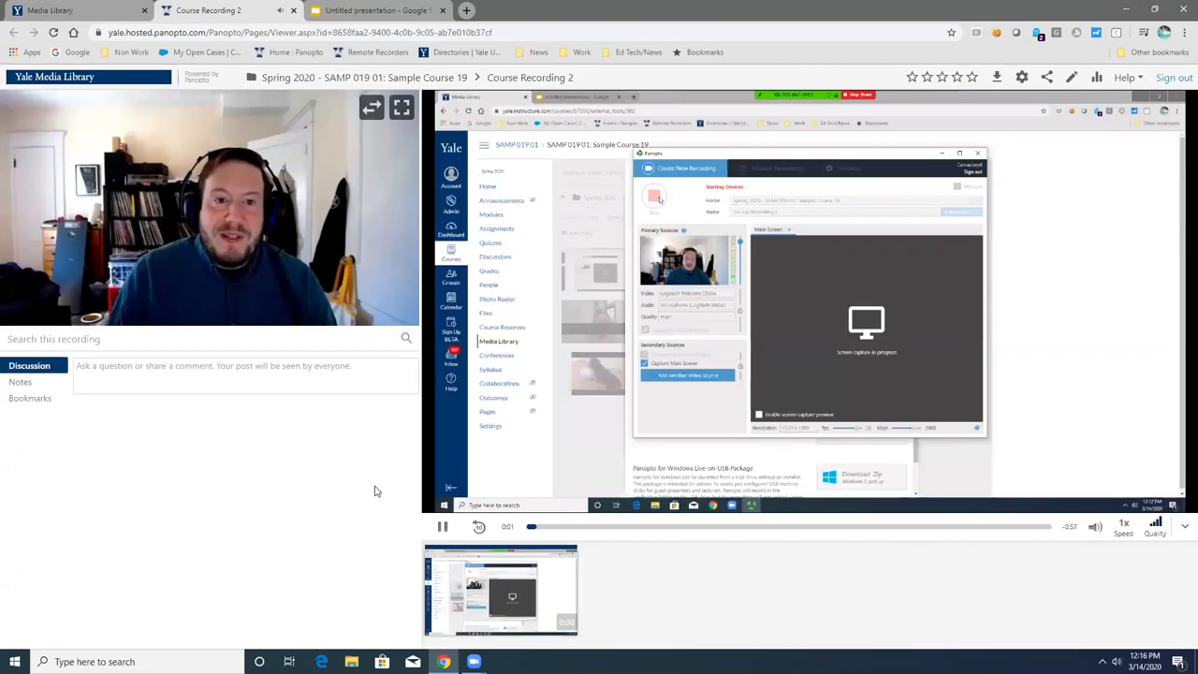
Pause Course Recording 2 playback in the Panopto viewer at 0:01.
{"action": "left_click", "coordinate": [443, 528]}
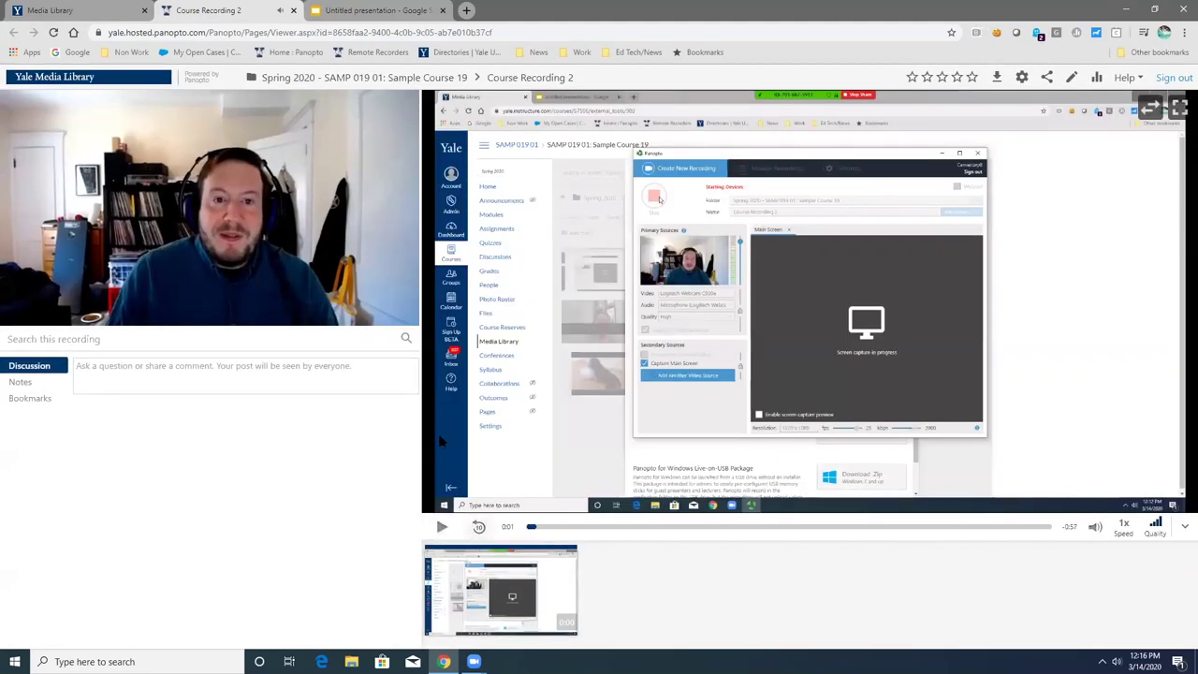